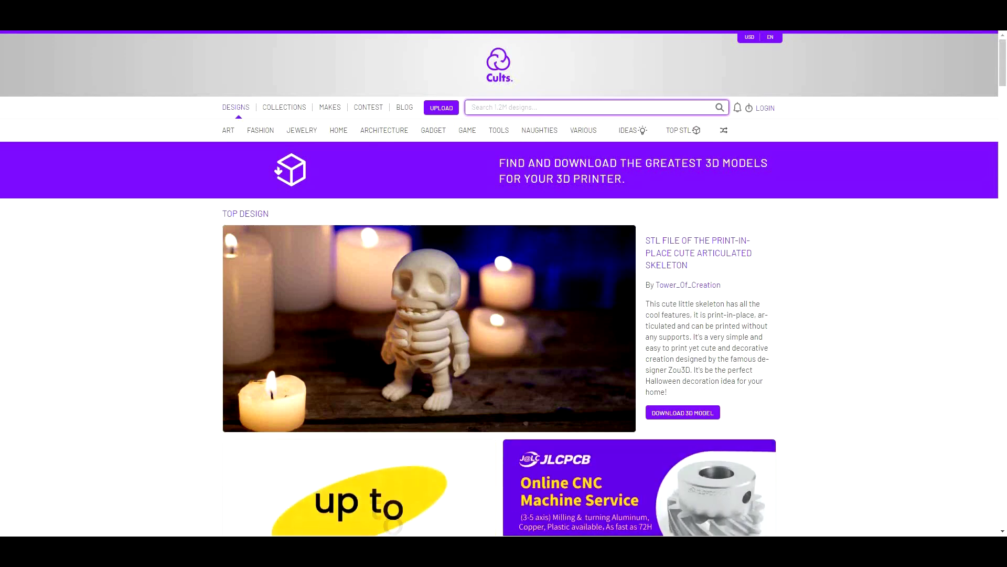
Step: Search Cults3D for 'versace', filter to free models, and download the Versace Medallion
click(547, 104)
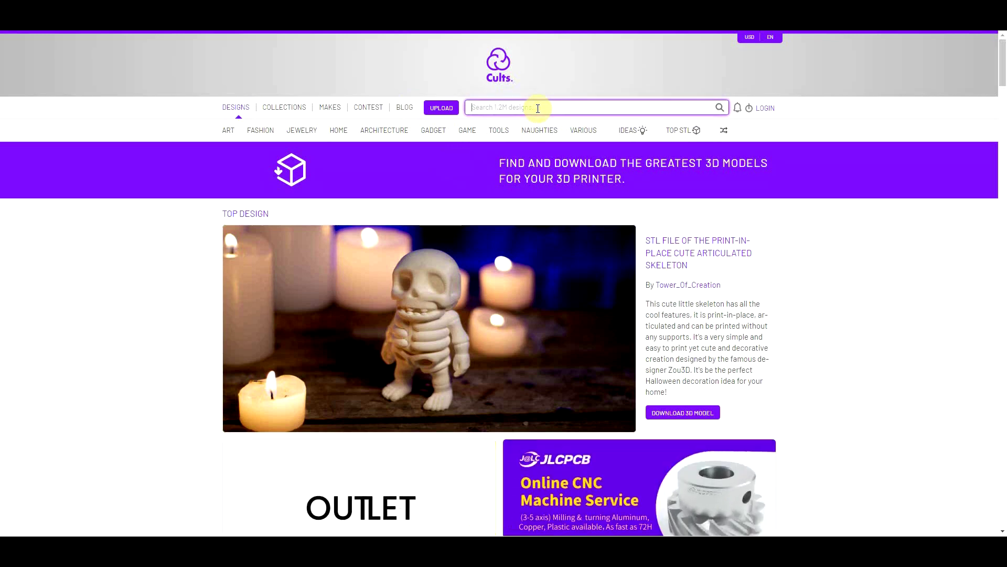
text(versace)
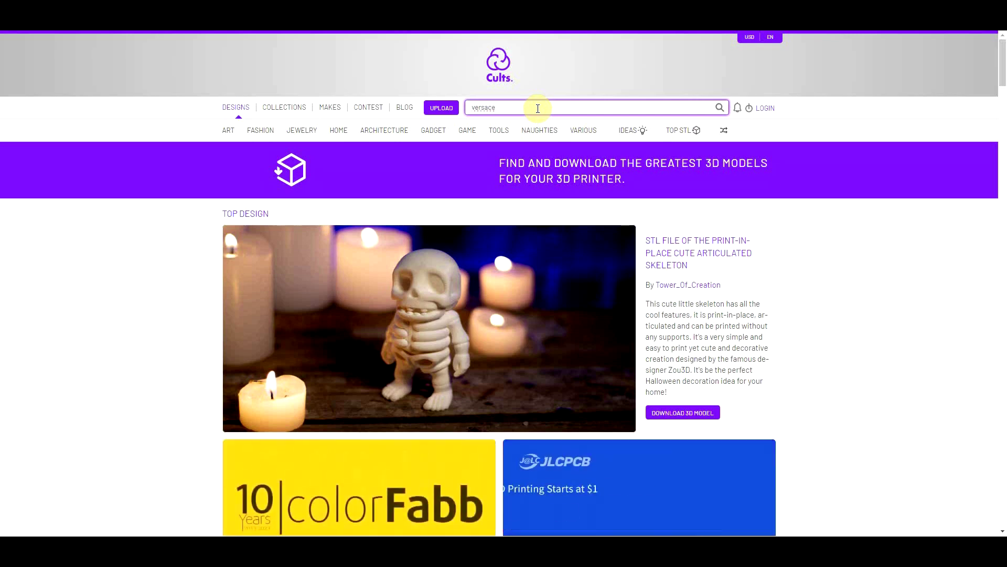
key(Return)
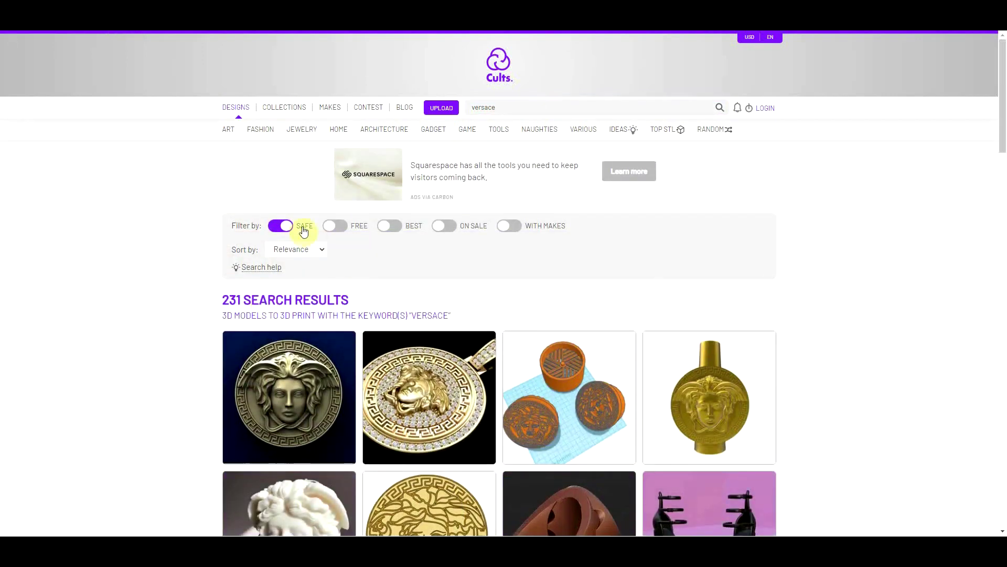
click(332, 226)
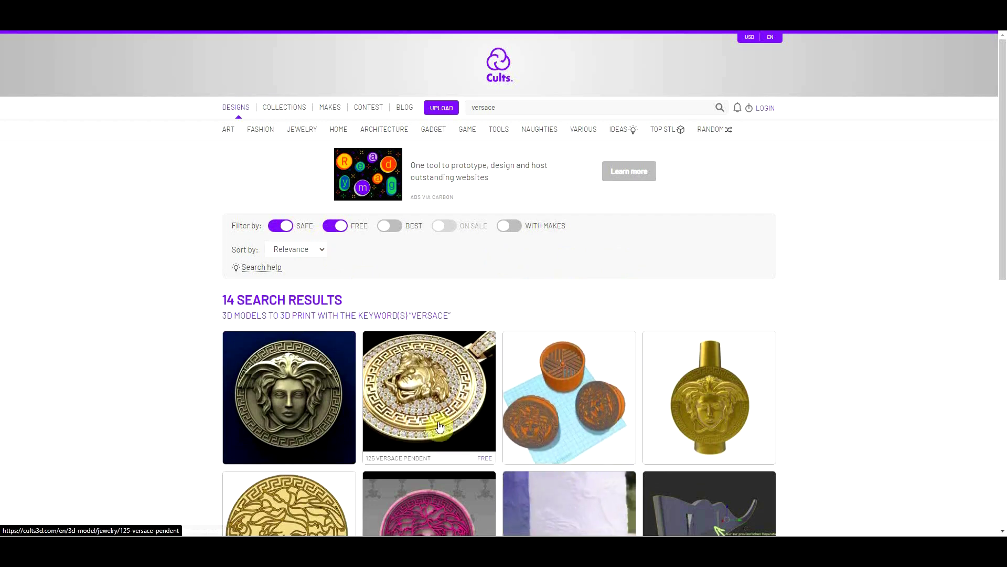
click(292, 401)
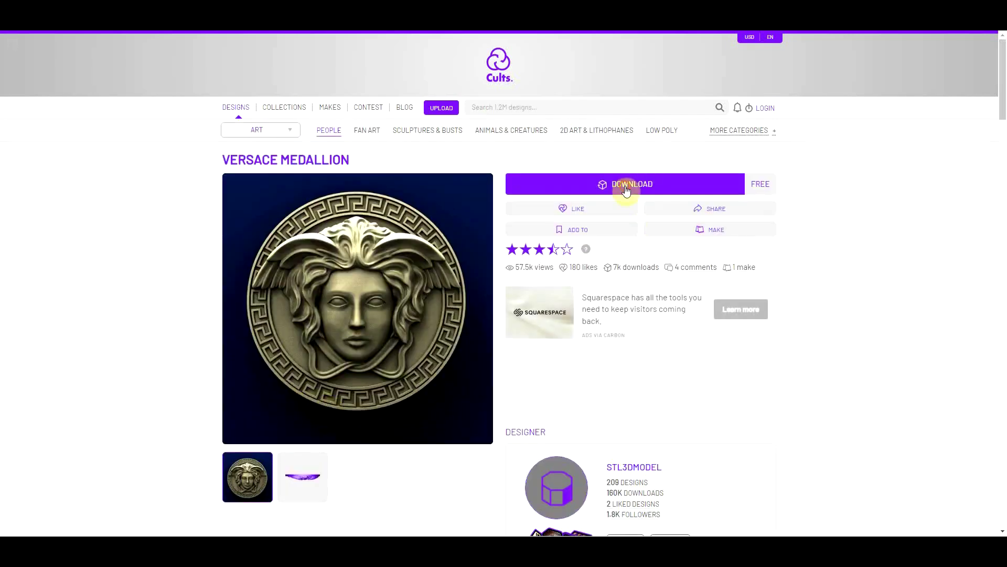
click(625, 188)
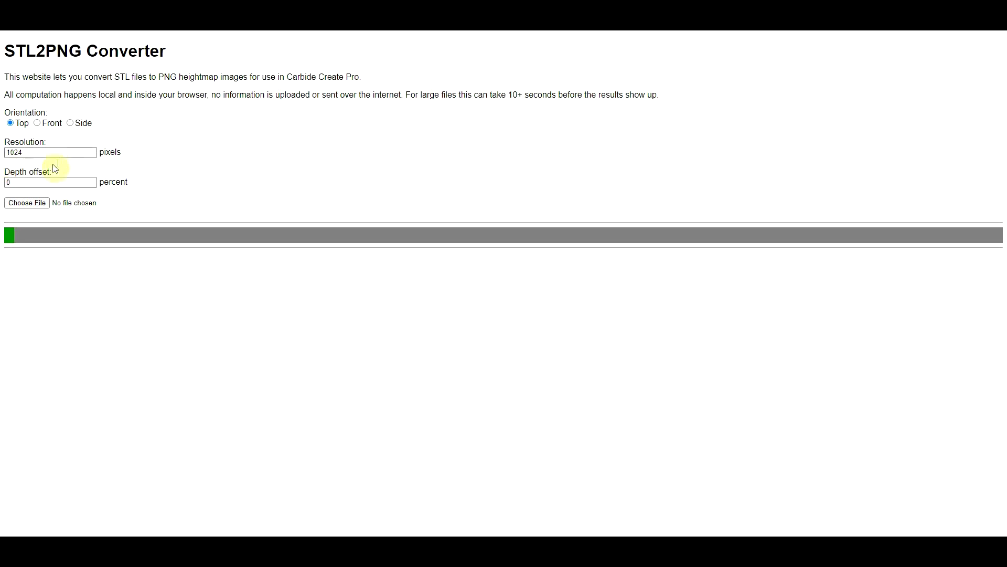
Step: Set STL2PNG to 2000 px resolution, 15 percent depth offset and Front orientation, then choose a file
double_click(26, 152)
text(2000)
click(15, 181)
text(15)
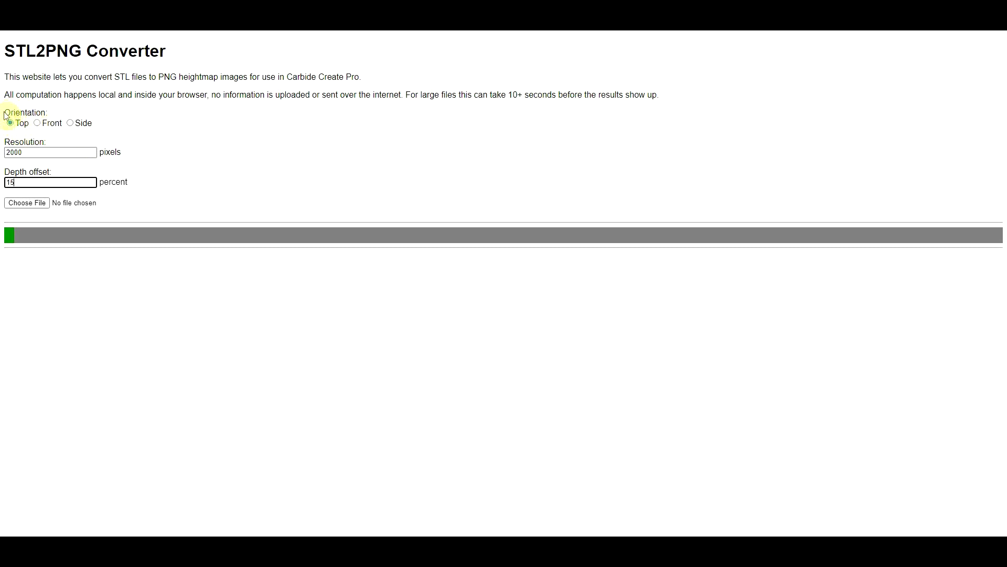
click(38, 124)
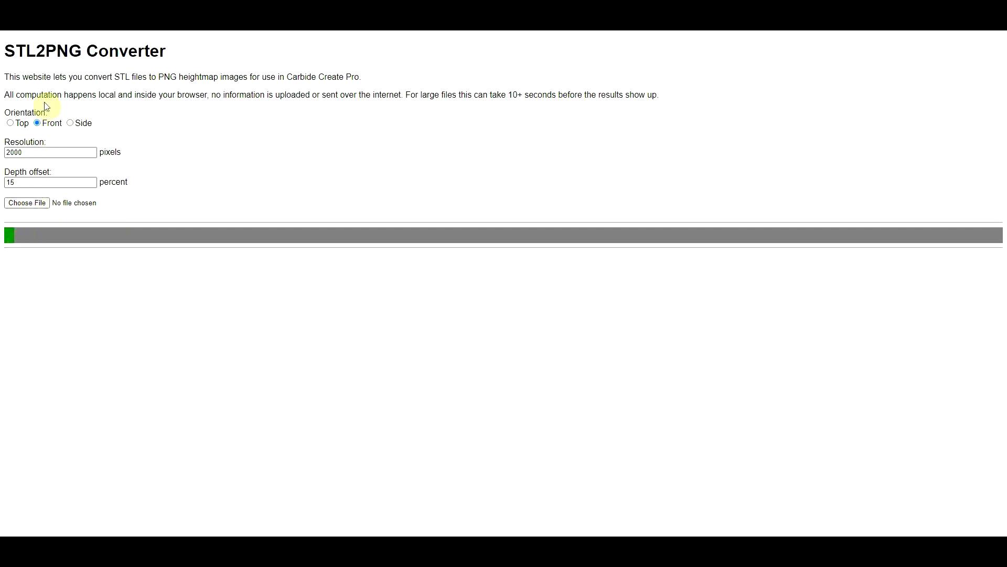
click(29, 205)
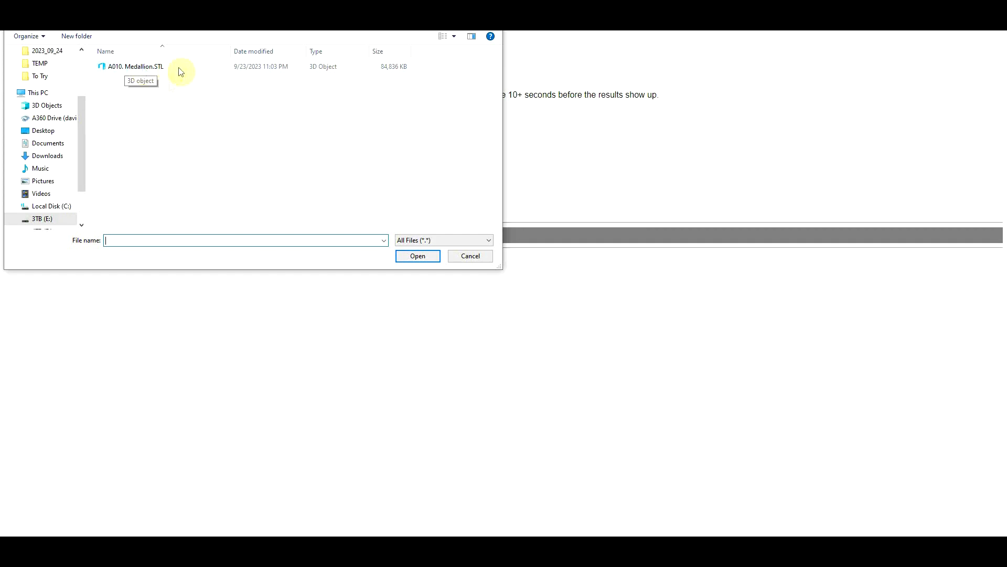
Step: Convert A010. Medallion.STL to a heightmap and download it as output.png
click(131, 66)
click(416, 255)
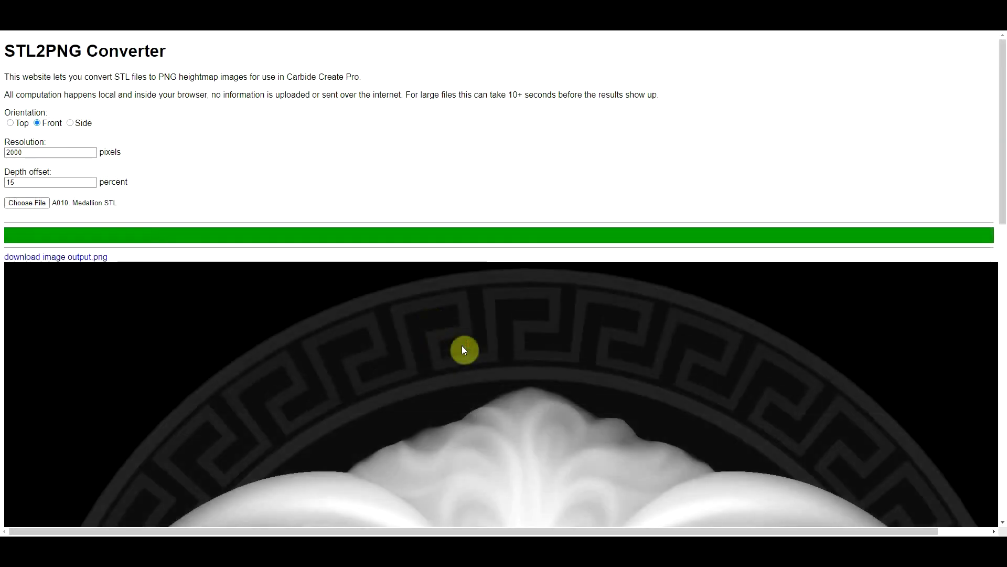
click(52, 259)
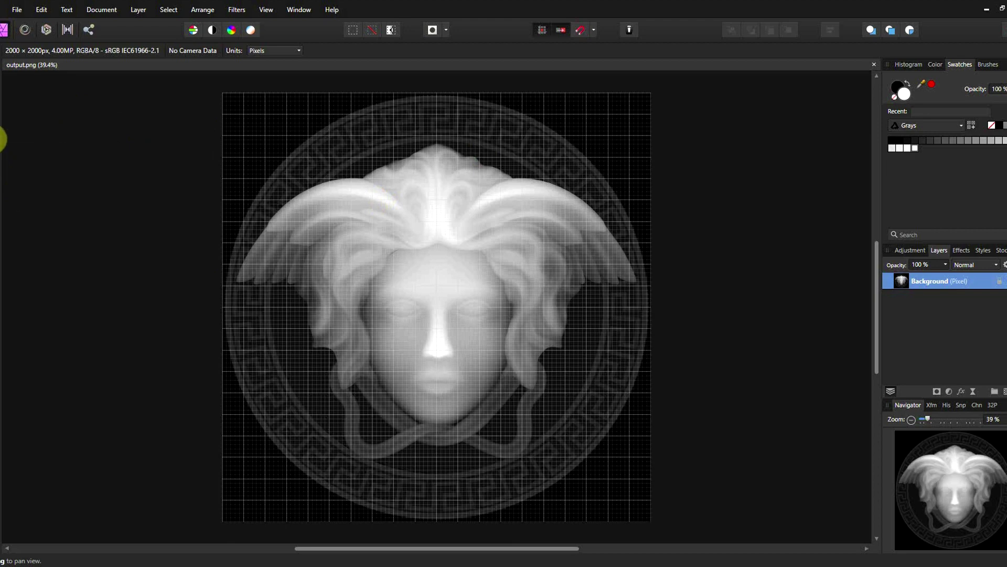
Step: Switch to the Selection Brush Tool over the output.png heightmap
click(2, 137)
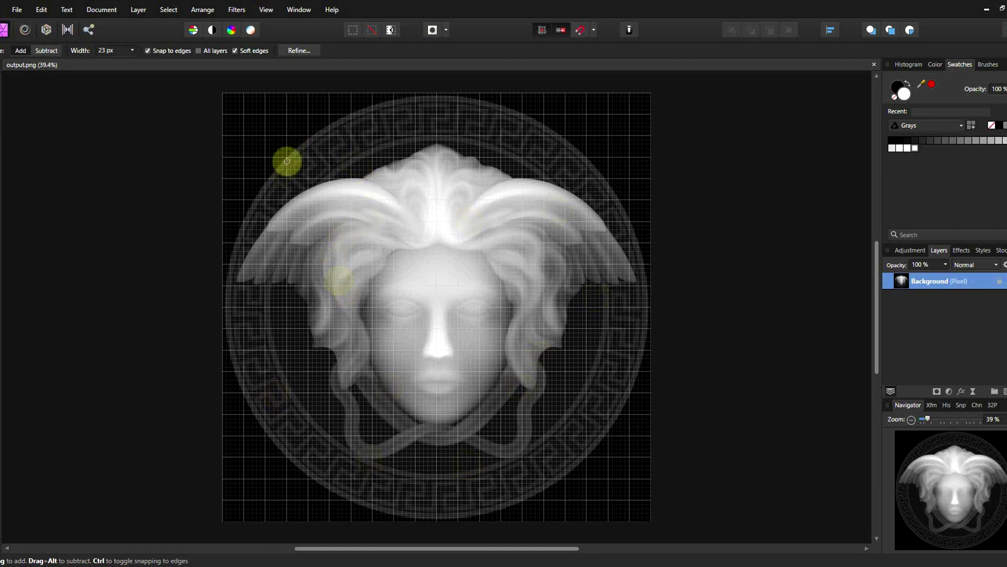
Step: Brush-select the medallion's rim and hair, then bring up Refine Selection
mouse_move(296, 171)
mouse_down()
mouse_move(278, 187)
mouse_move(277, 177)
mouse_up()
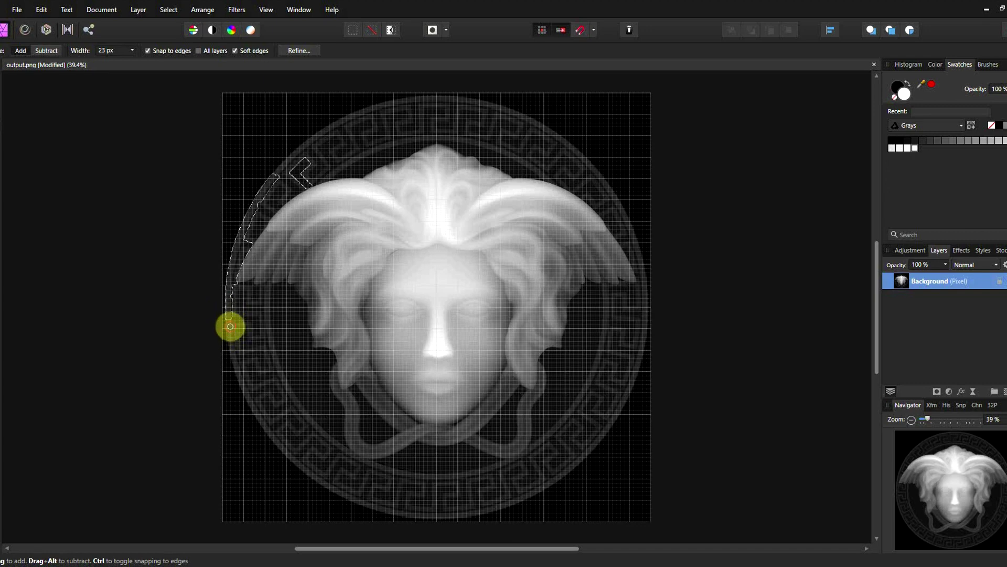
mouse_move(229, 327)
mouse_down()
mouse_move(255, 367)
mouse_move(240, 341)
mouse_up()
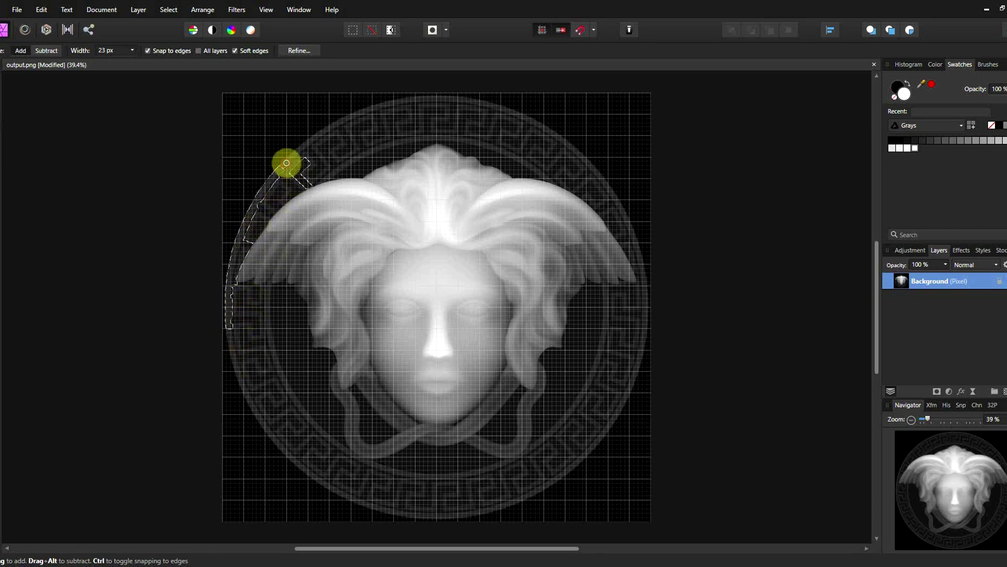
mouse_move(287, 202)
mouse_down()
mouse_move(339, 256)
mouse_move(326, 216)
mouse_move(285, 164)
mouse_up()
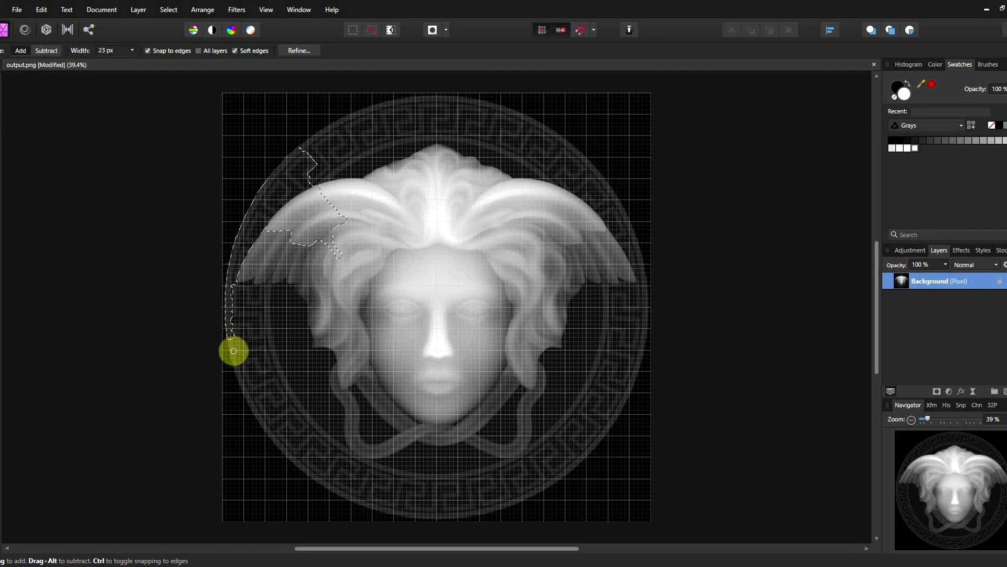
mouse_move(233, 343)
mouse_down()
mouse_move(298, 165)
mouse_move(408, 160)
mouse_up()
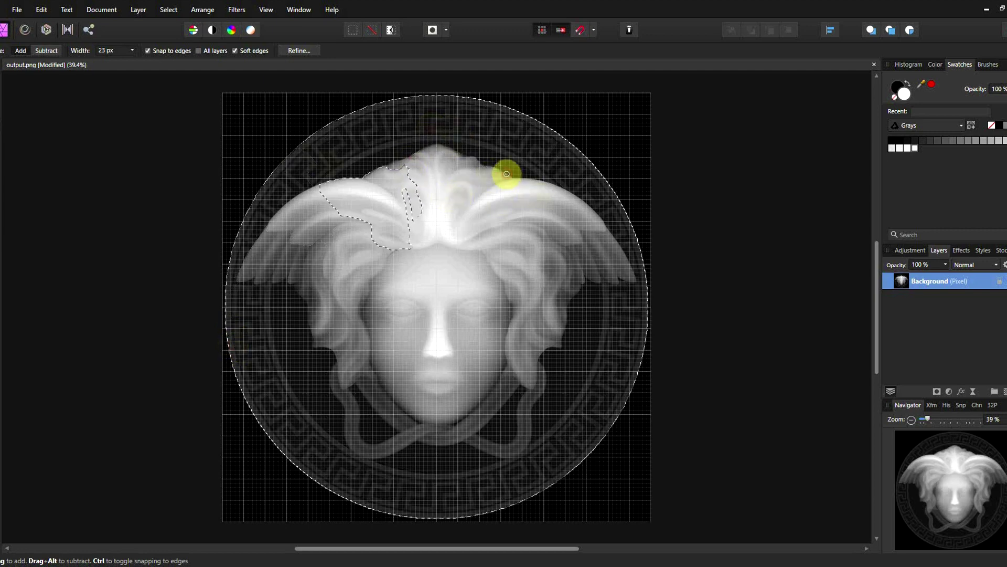
mouse_move(339, 173)
mouse_down()
mouse_move(400, 201)
mouse_move(461, 288)
mouse_up()
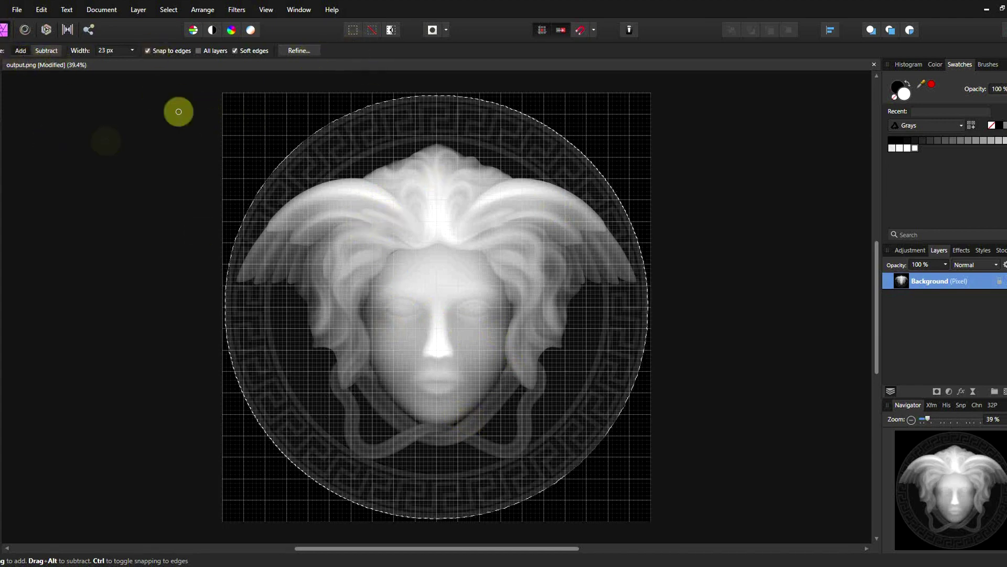
click(299, 50)
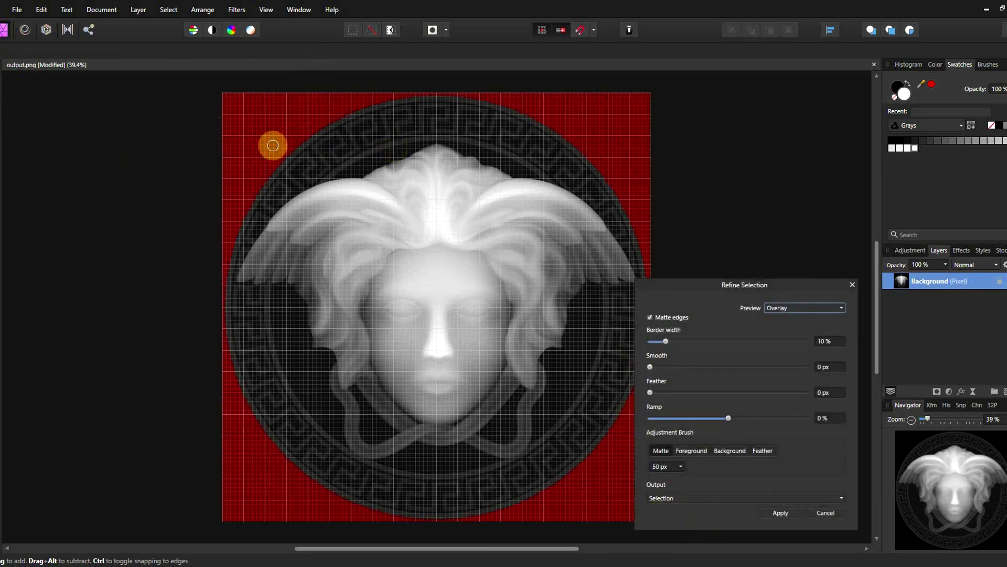
Step: Apply the refined selection with Output set to New layer with mask
mouse_move(273, 145)
mouse_down()
mouse_move(265, 112)
mouse_move(278, 147)
mouse_up()
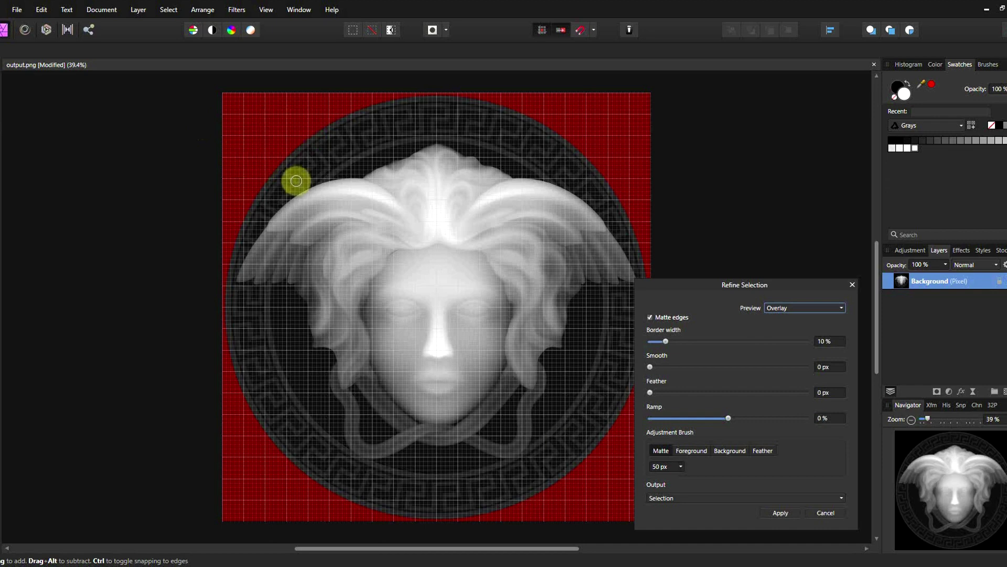
click(674, 499)
click(704, 548)
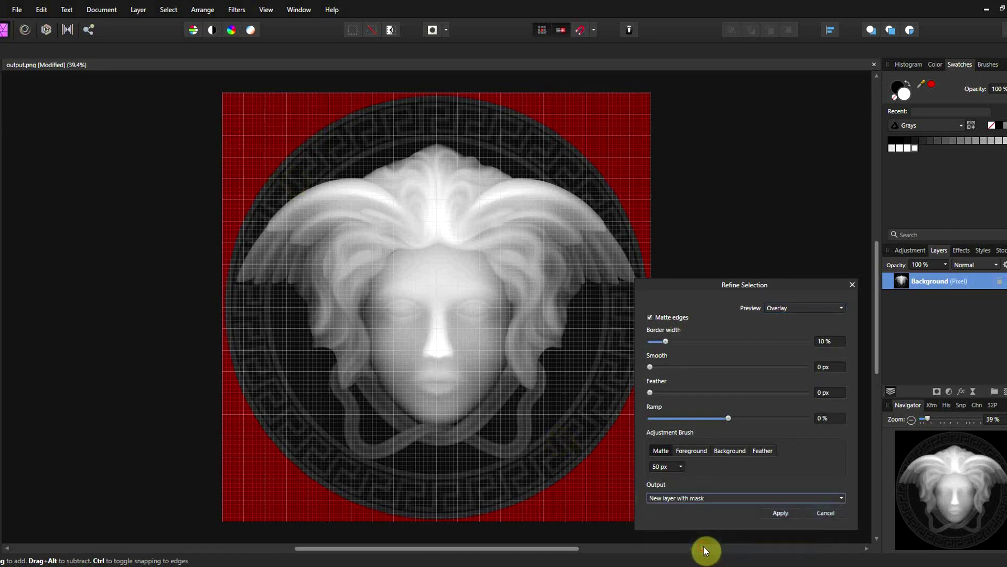
click(782, 511)
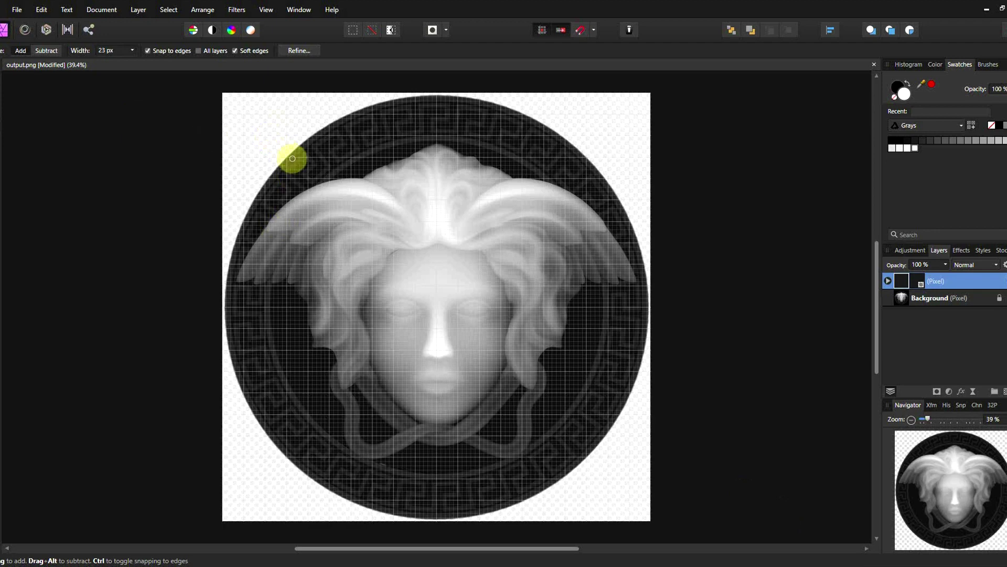
Step: Save As versache2.afphoto in the ComMarker B4 Vid 2 Jobs folder
click(16, 9)
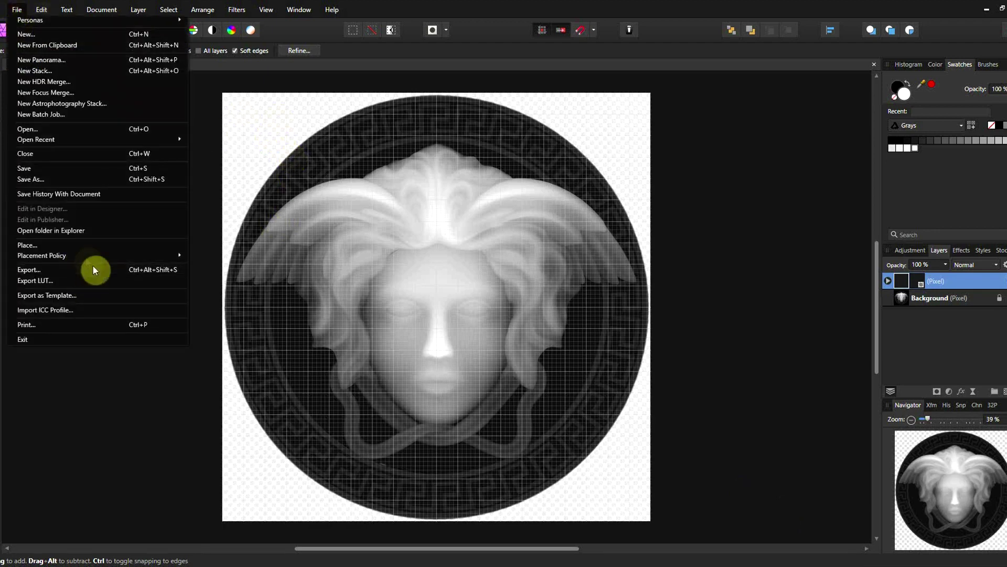
click(40, 179)
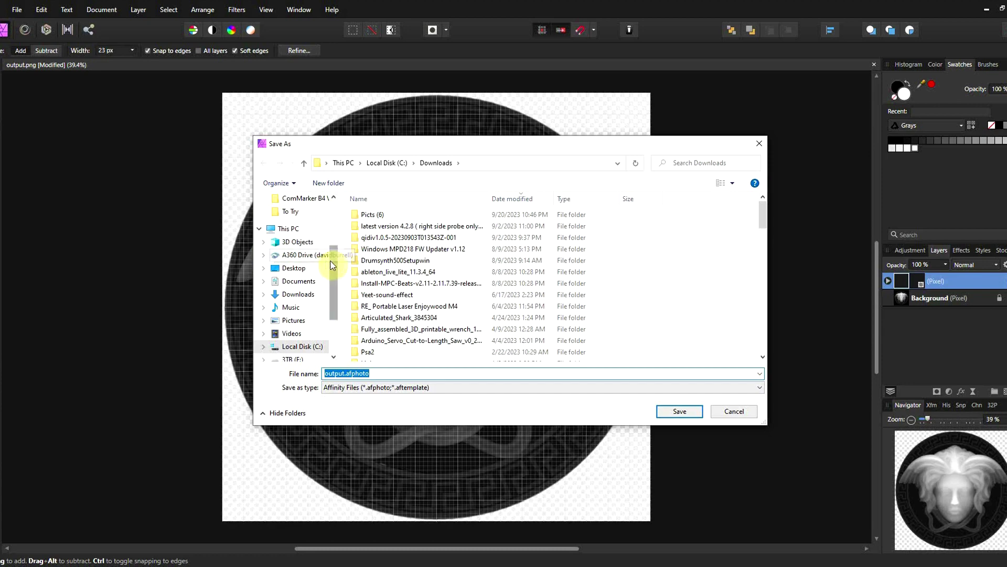
scroll(315, 265, up, 2)
click(297, 237)
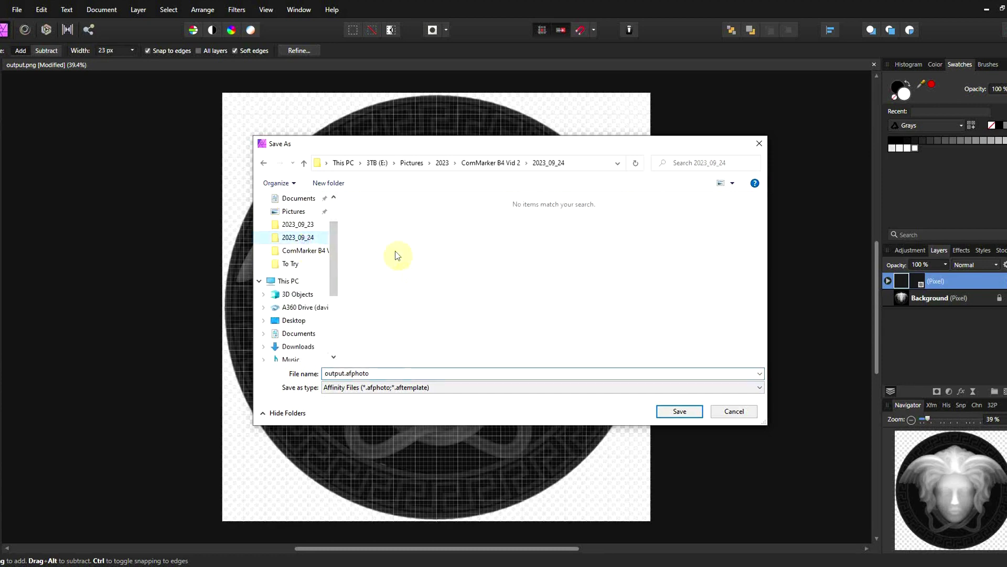
click(304, 163)
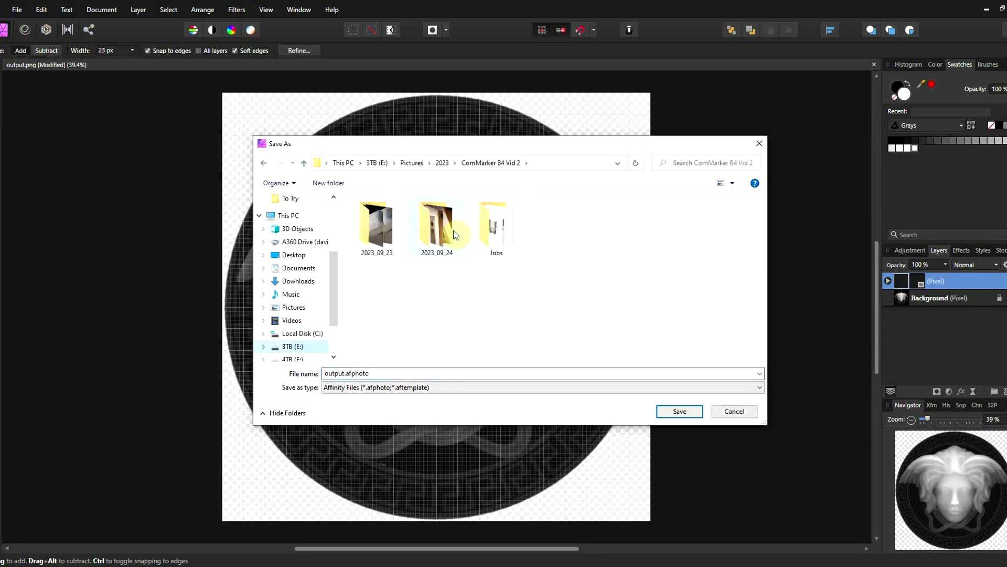
double_click(512, 237)
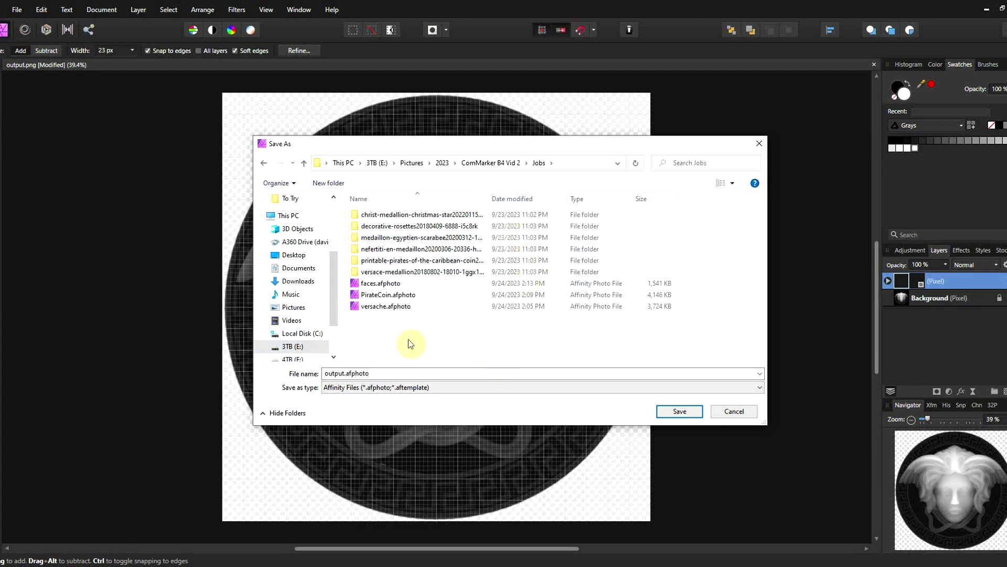
click(400, 310)
double_click(349, 374)
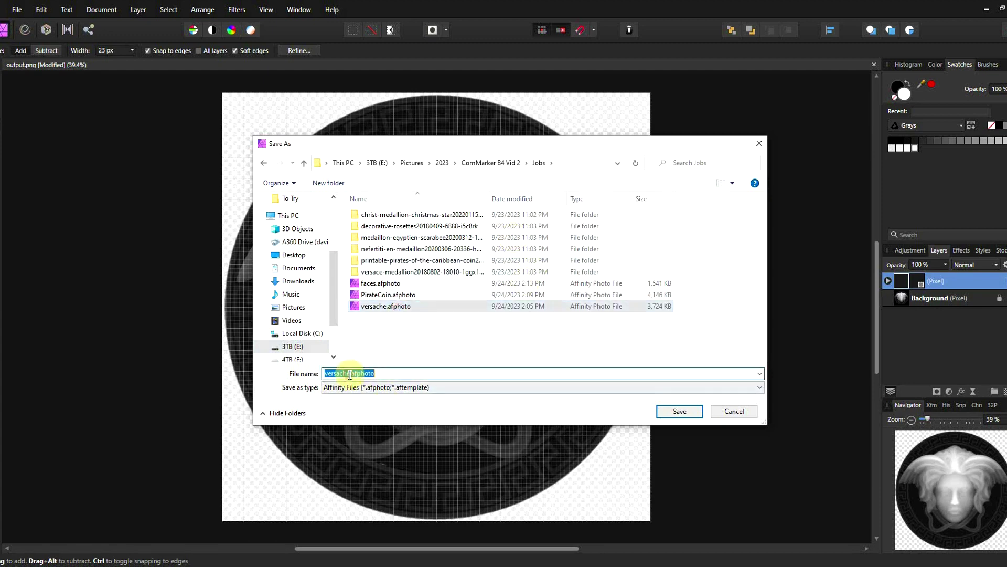
click(349, 373)
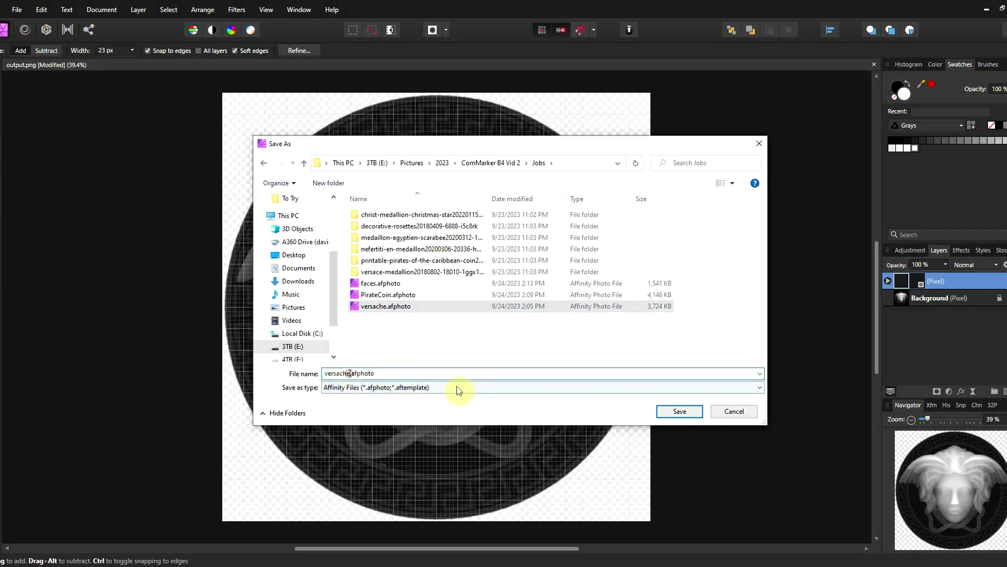
text(2)
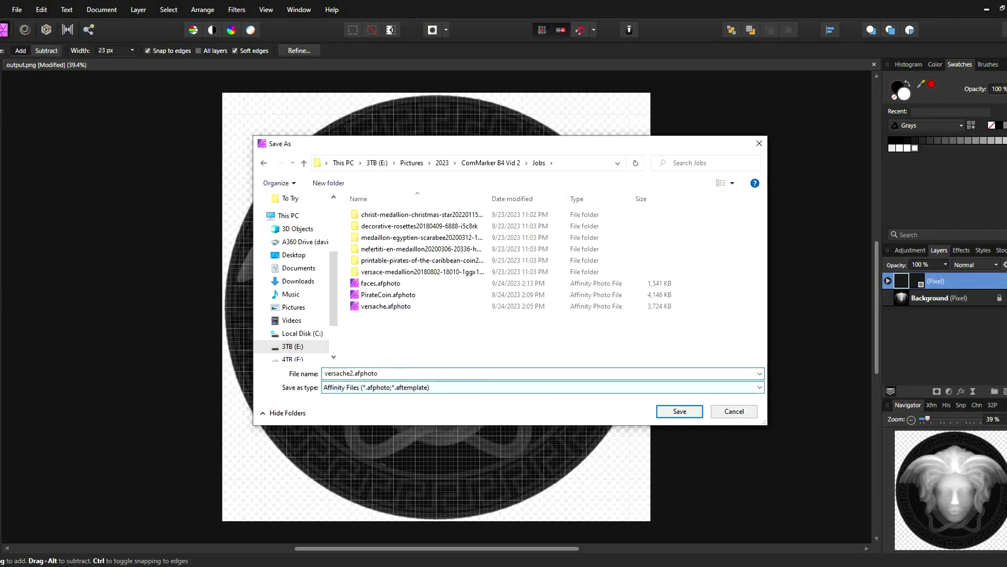
click(678, 412)
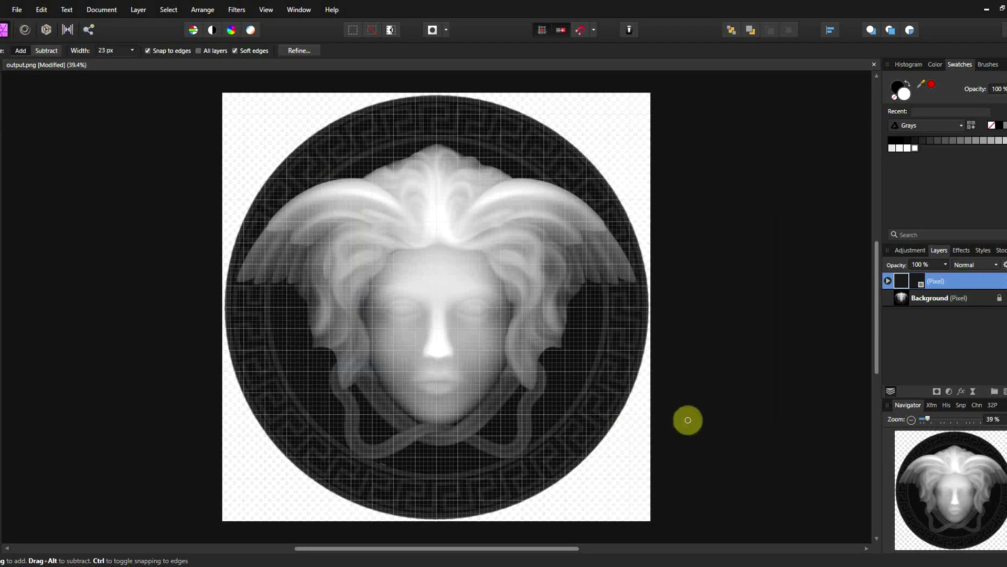
Step: Export the heightmap as a 2000 px PNG named versache2.png
click(17, 11)
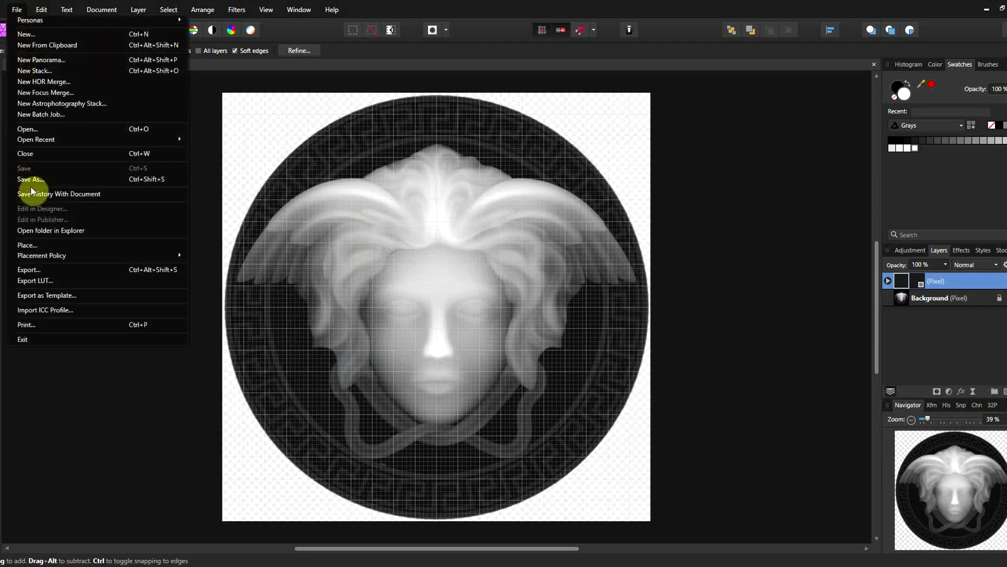
click(40, 268)
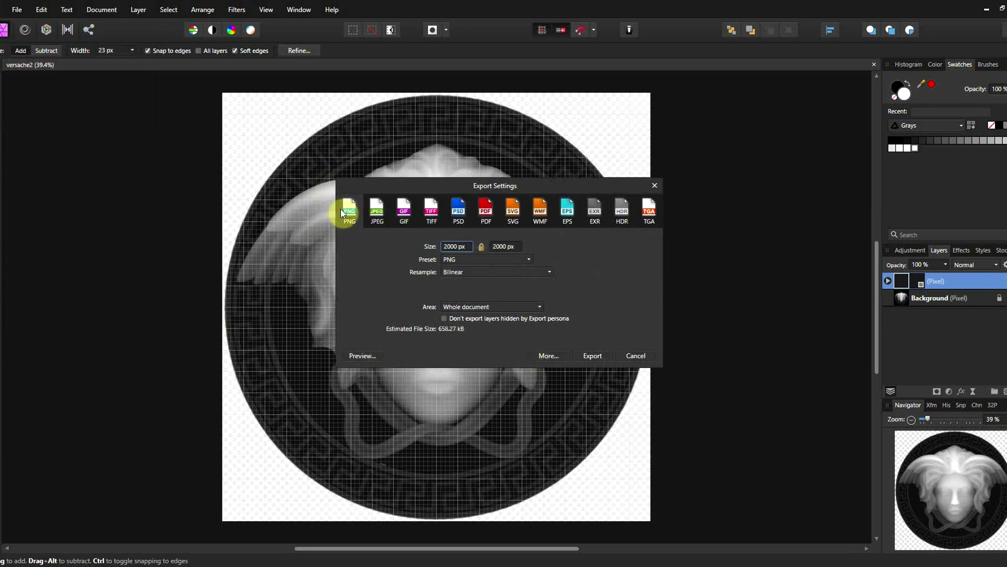
click(342, 209)
click(585, 355)
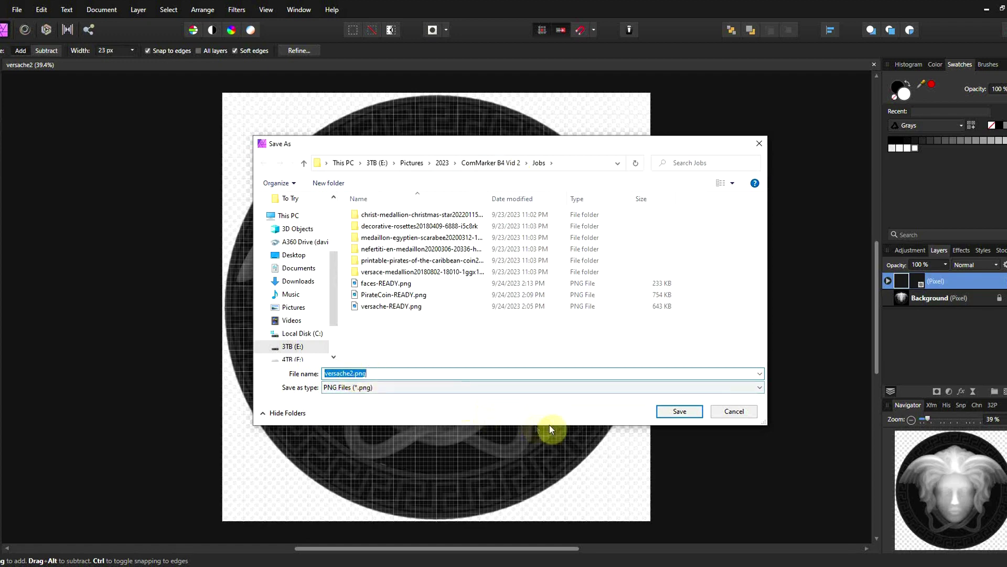
click(685, 413)
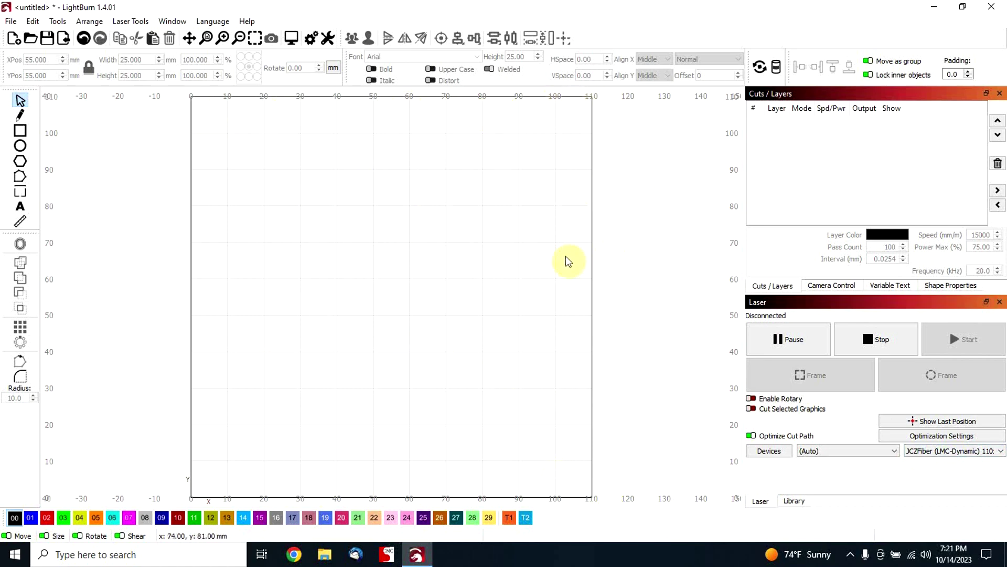
Step: Import versache2.png into LightBurn and set its locked width to 30 mm
click(11, 21)
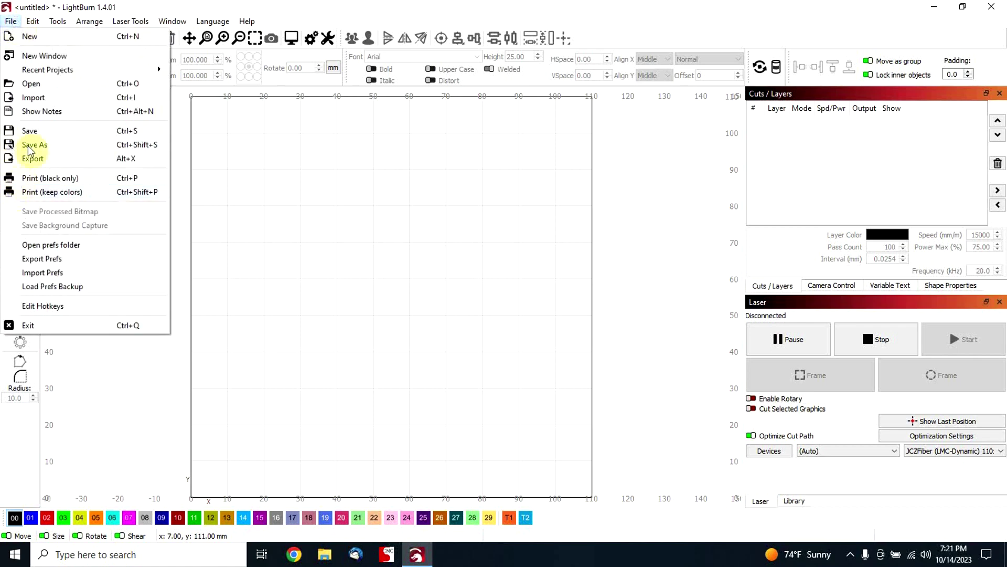
click(31, 99)
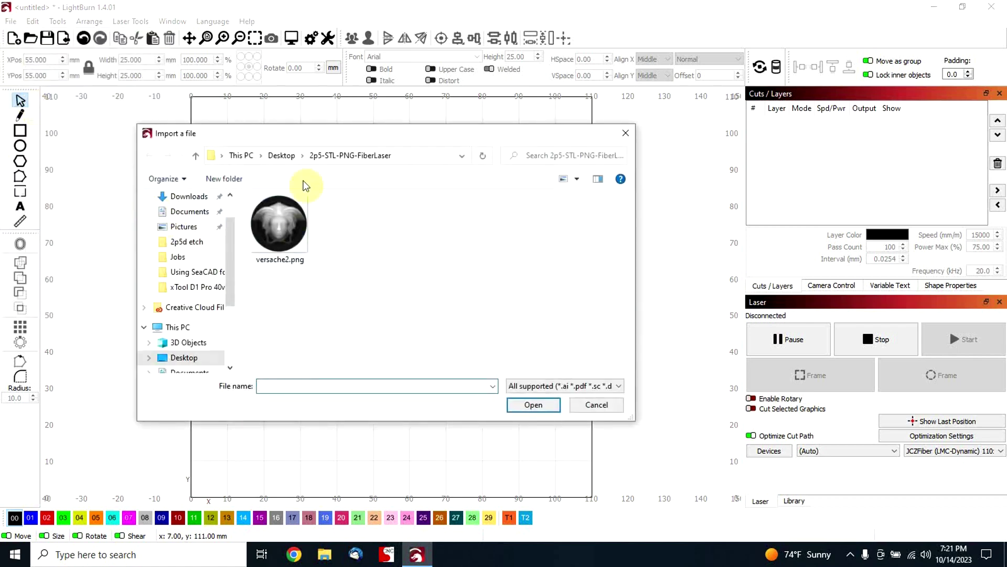
double_click(281, 228)
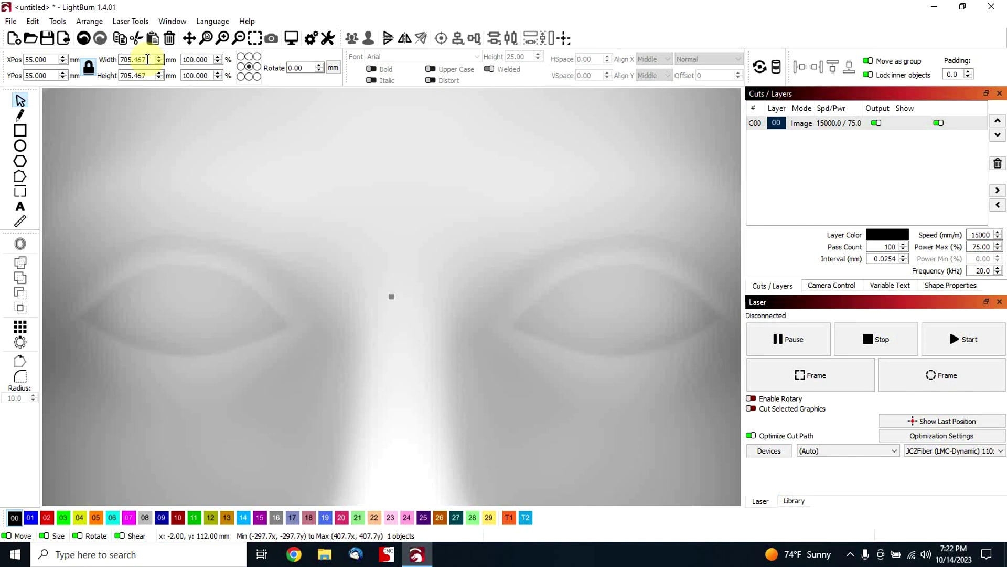
drag(148, 59, 97, 56)
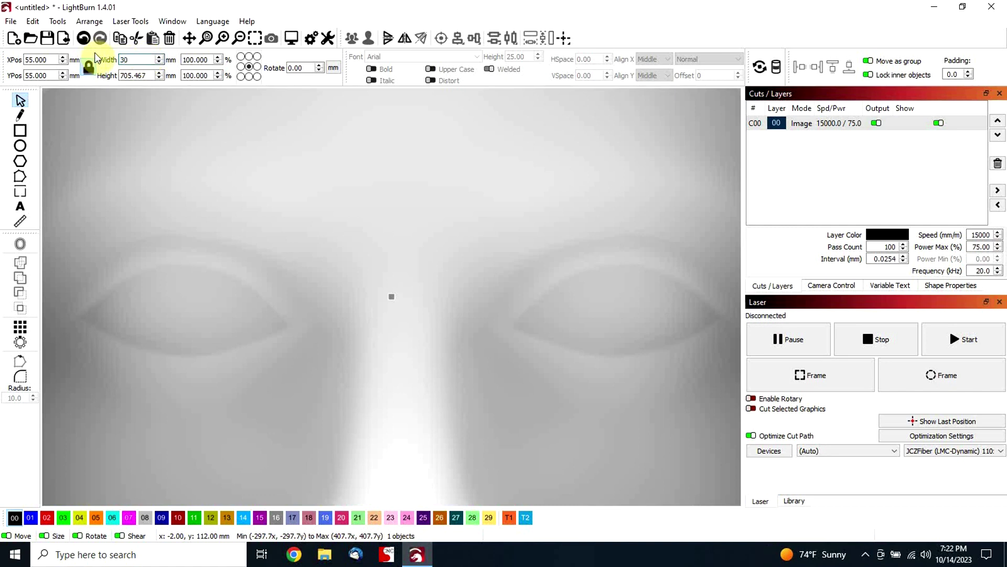
key(Tab)
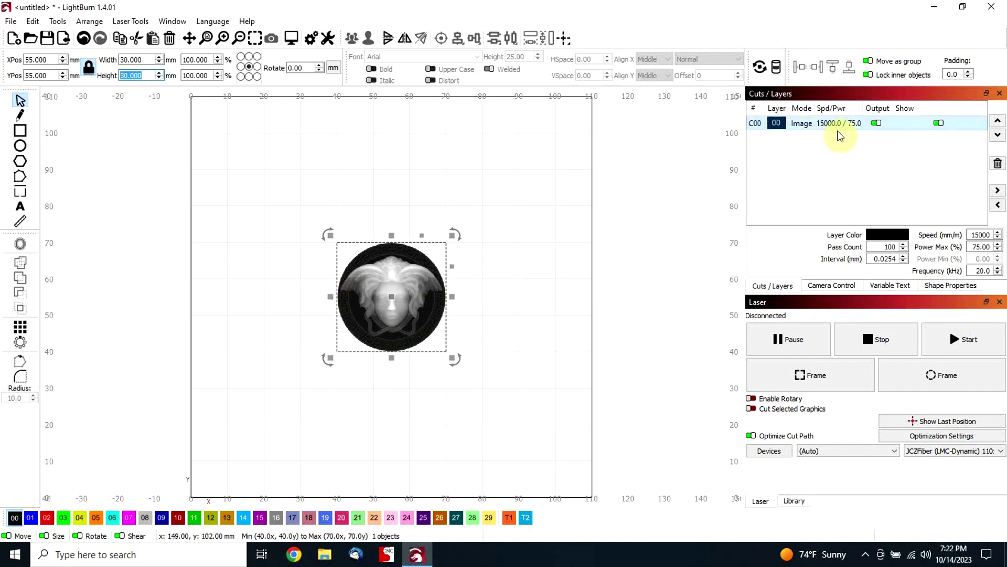
double_click(836, 129)
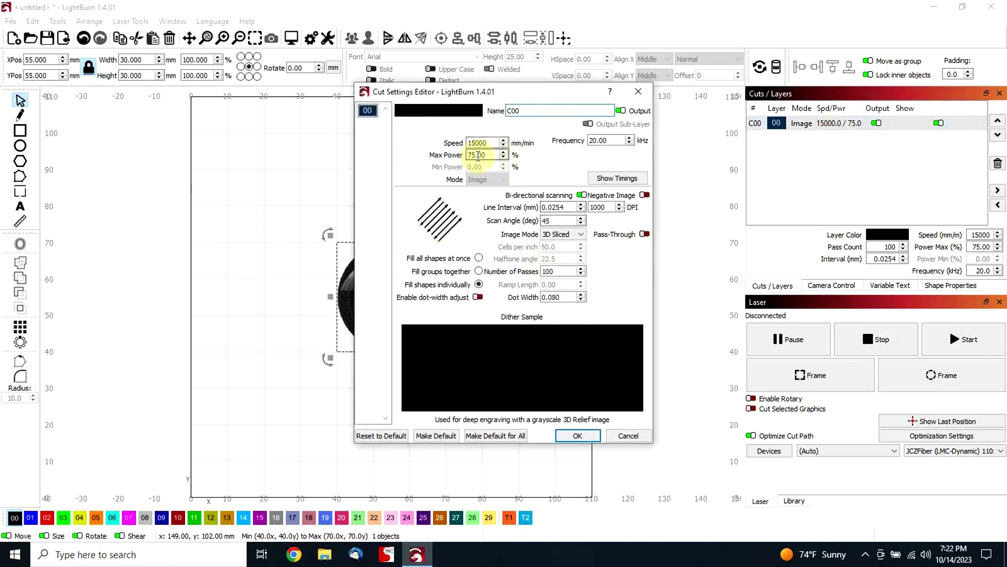
double_click(494, 143)
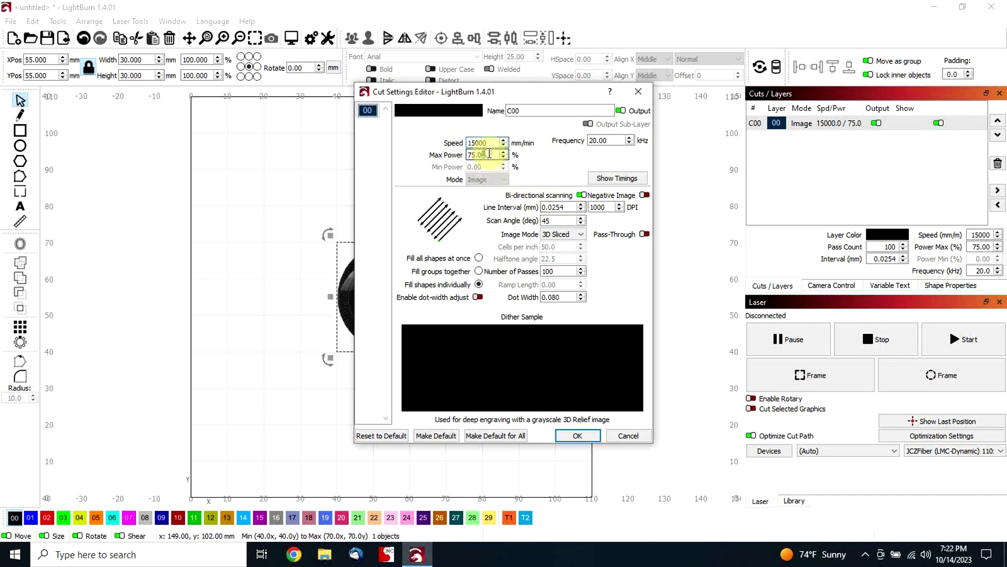
double_click(489, 153)
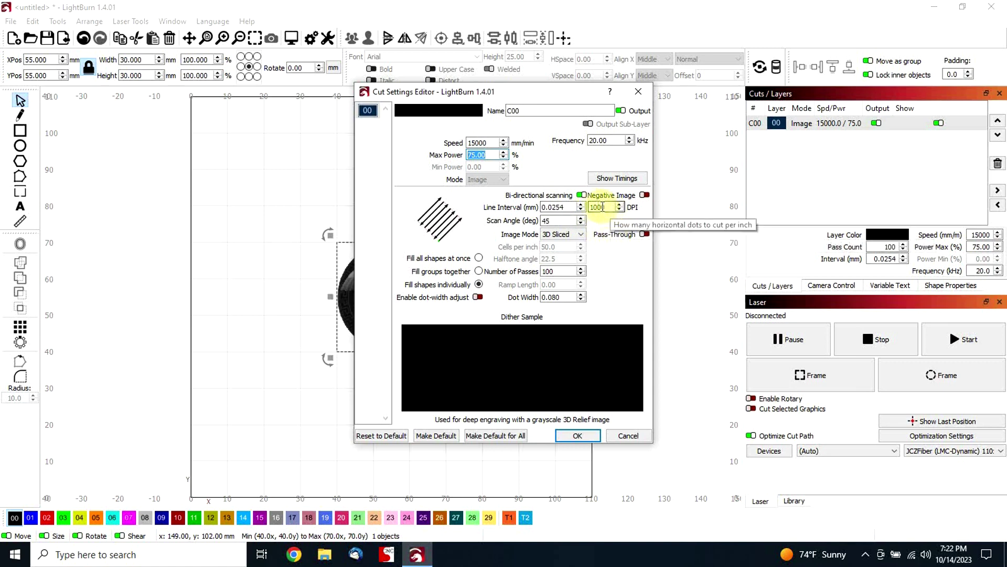
click(607, 206)
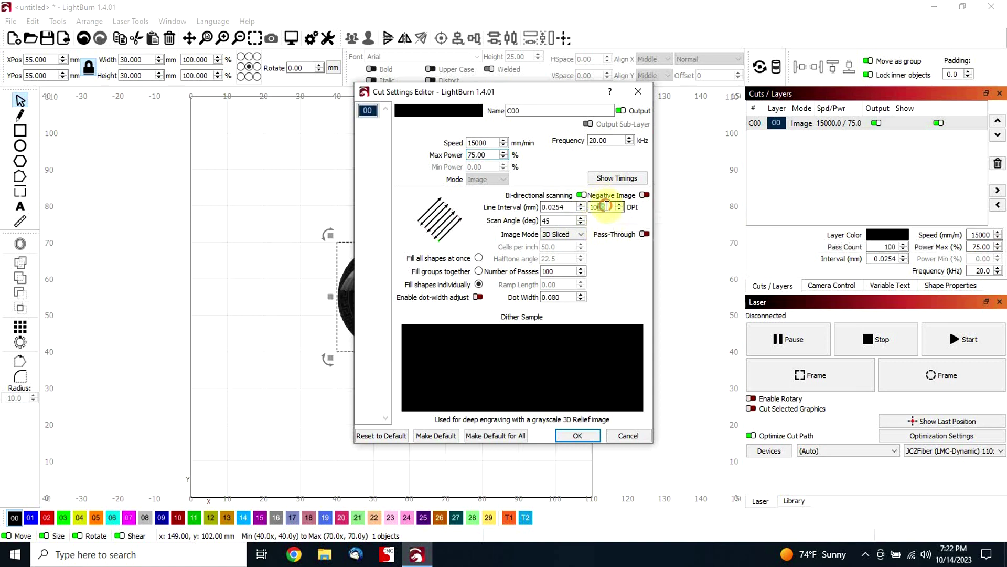
double_click(607, 208)
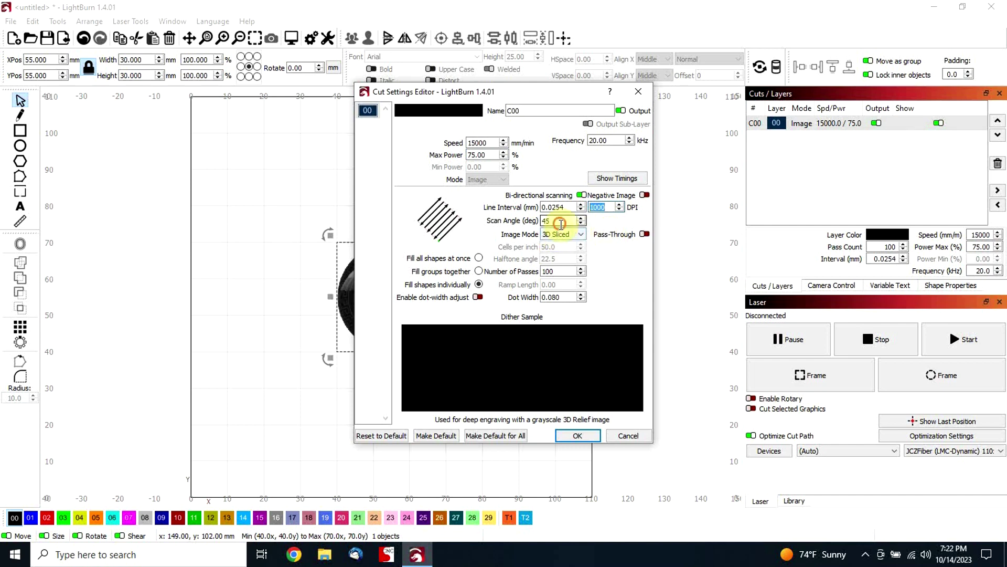
double_click(558, 221)
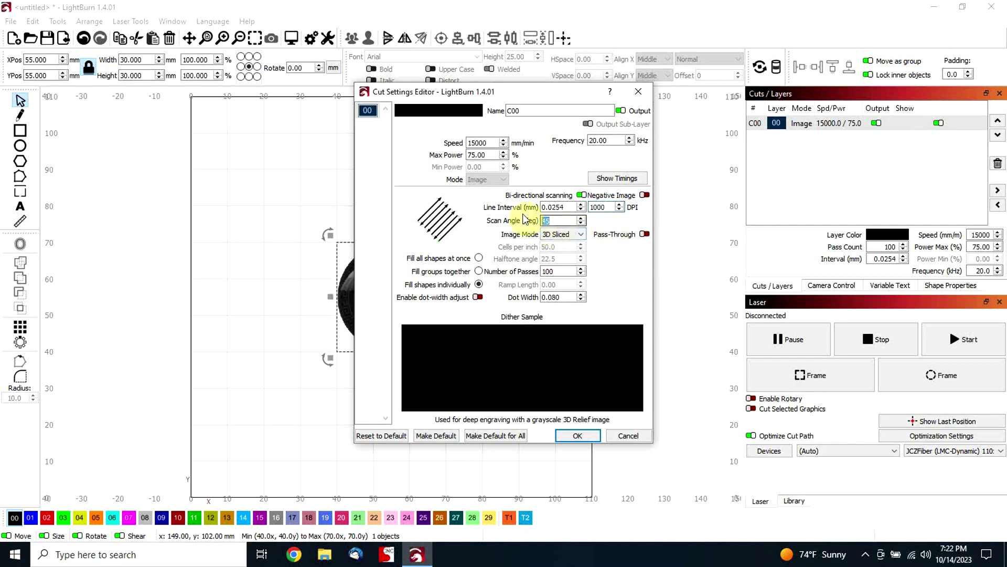
click(581, 235)
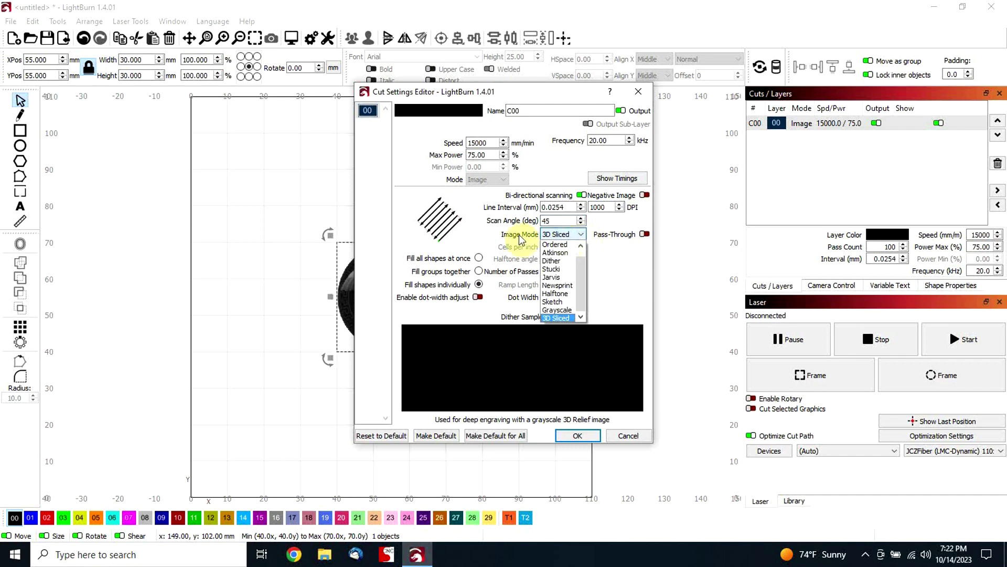
click(557, 318)
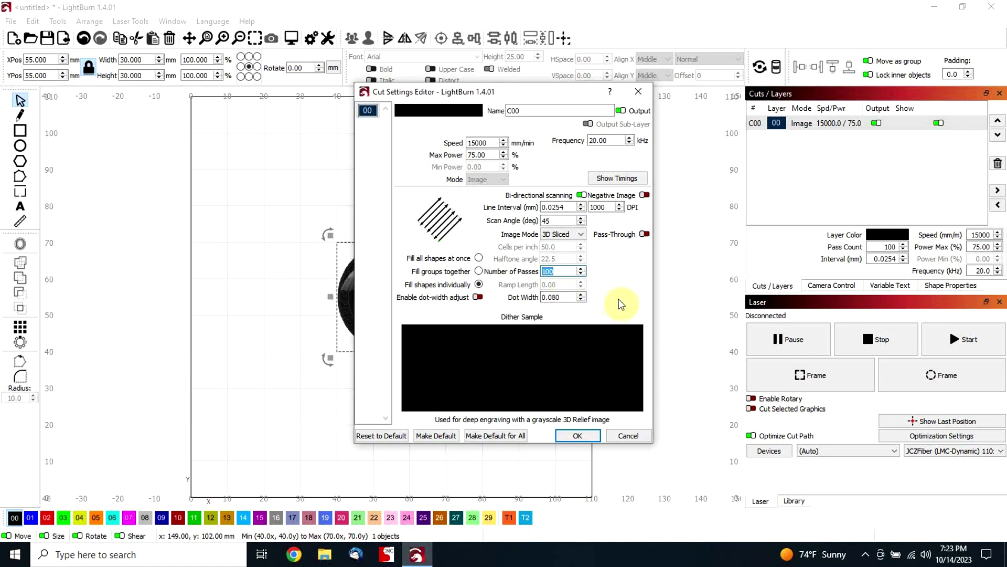
click(586, 437)
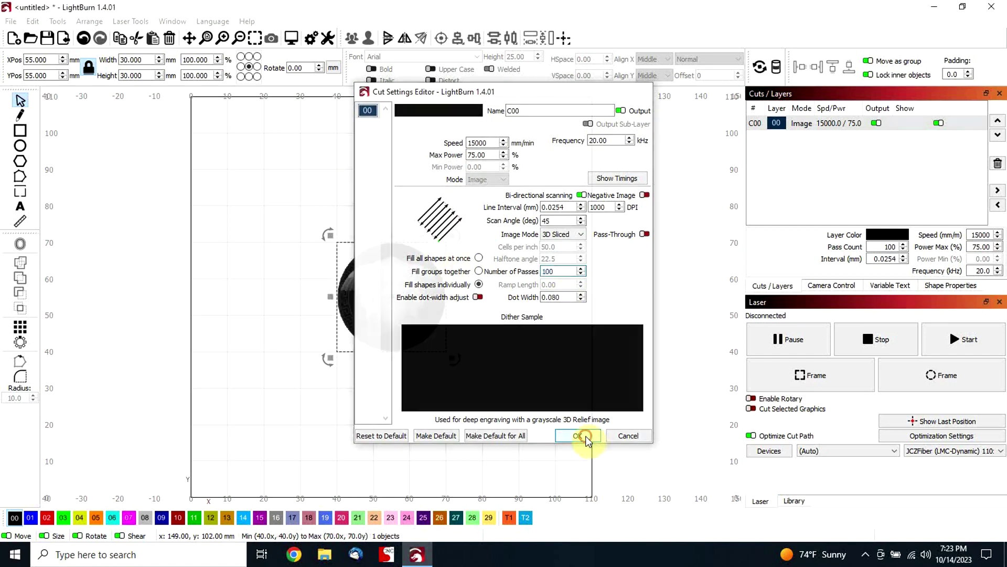